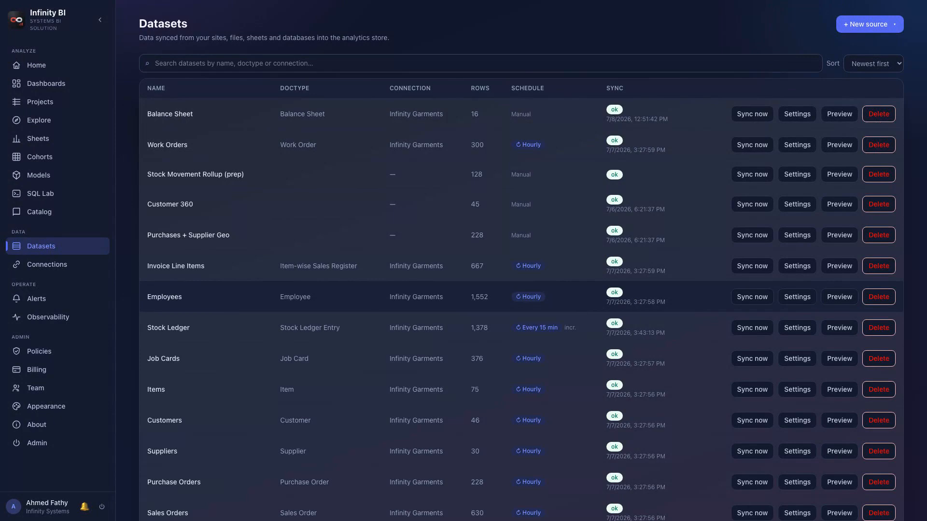
# - Search the datasets for "sales" and clear the search box
pyautogui.click(481, 63)
pyautogui.write('sales')
pyautogui.hotkey('ctrl', 'a')
pyautogui.press('BackSpace')
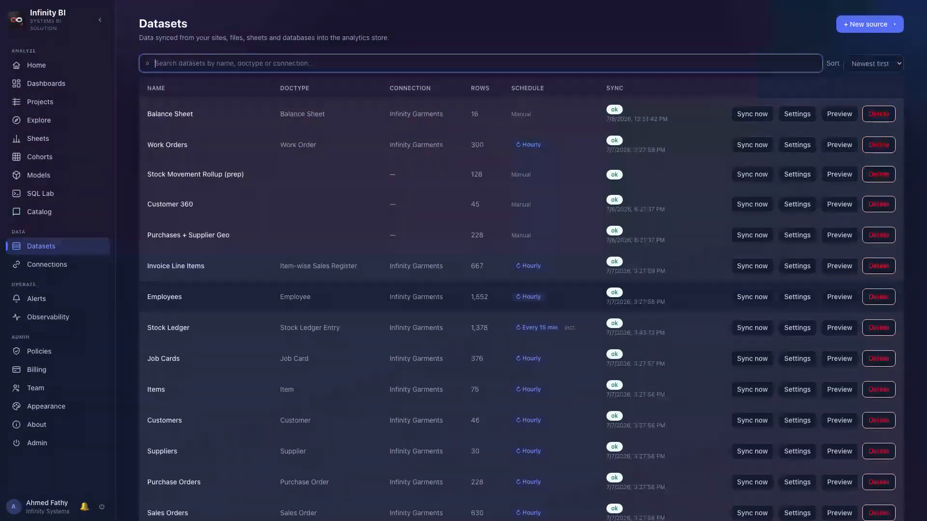
# - Create a doctype-extract dataset from Delivery Note named Delivery Notes with the default fields, and preview it
pyautogui.click(870, 24)
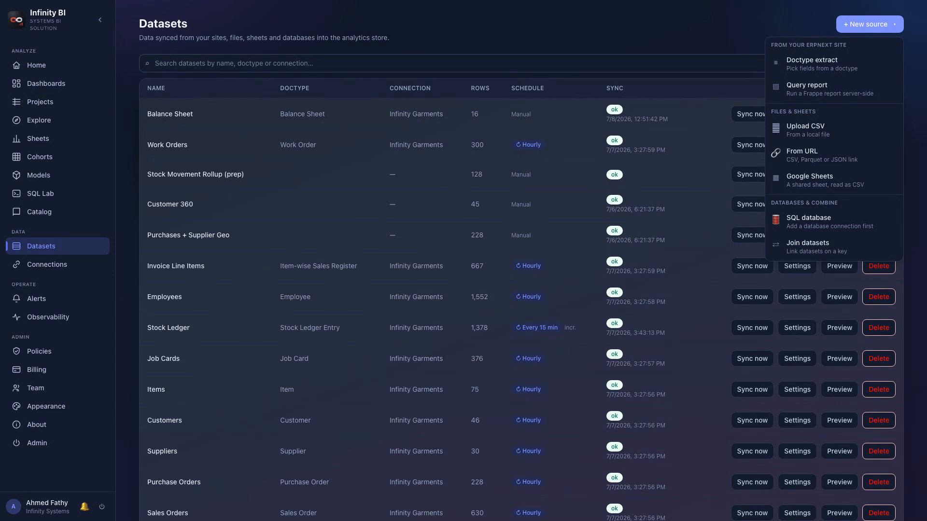
pyautogui.click(835, 64)
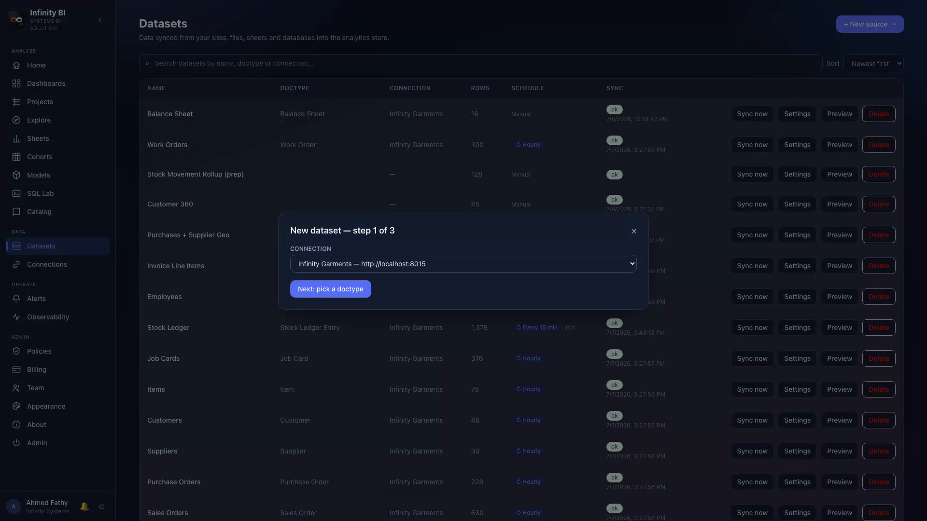
pyautogui.click(330, 289)
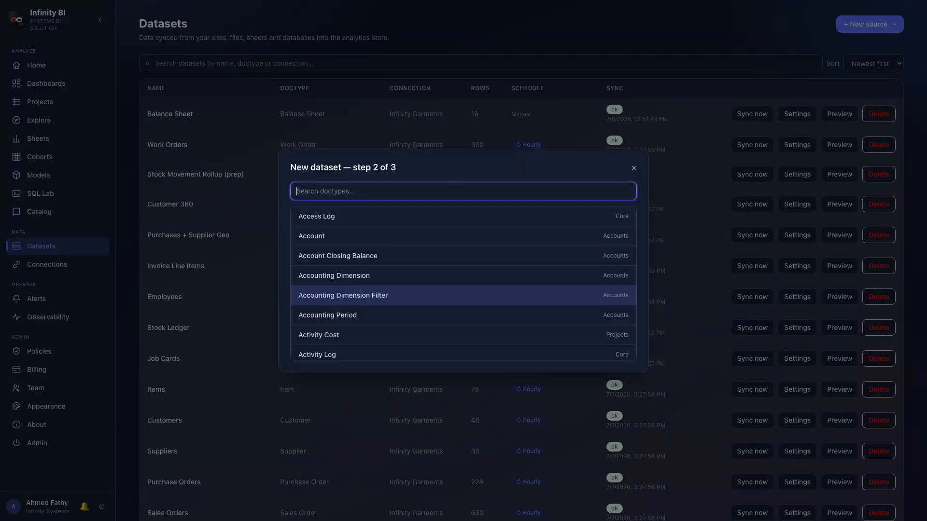
pyautogui.write('Delivery Note')
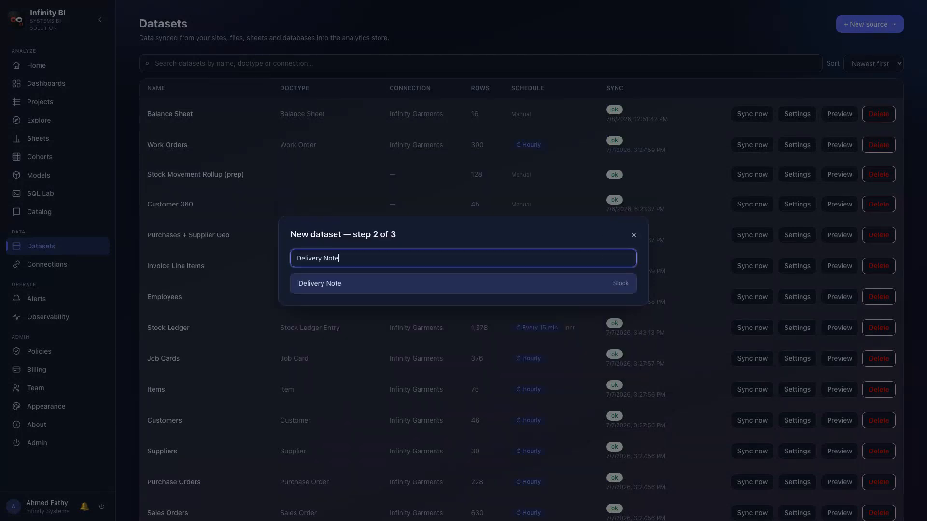
pyautogui.press('Return')
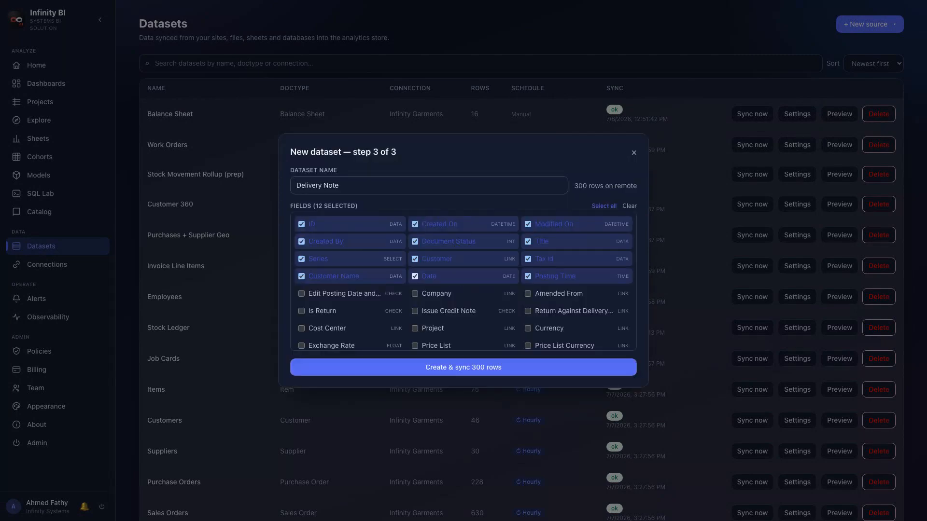
pyautogui.click(342, 185)
pyautogui.write('s')
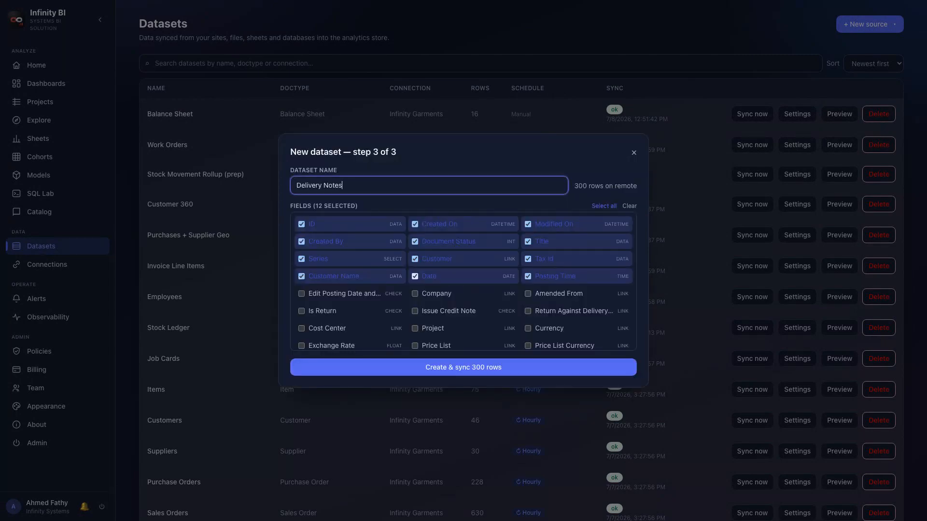
pyautogui.press('Return')
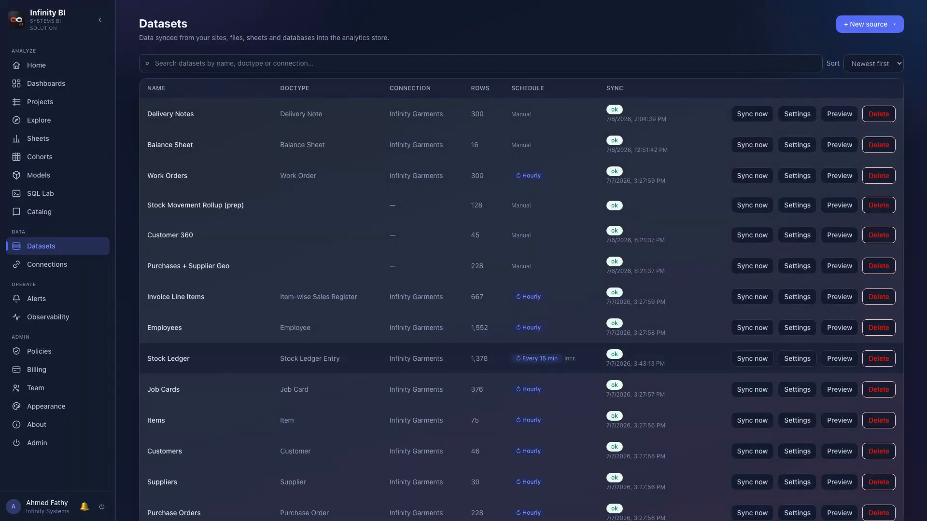
pyautogui.click(839, 114)
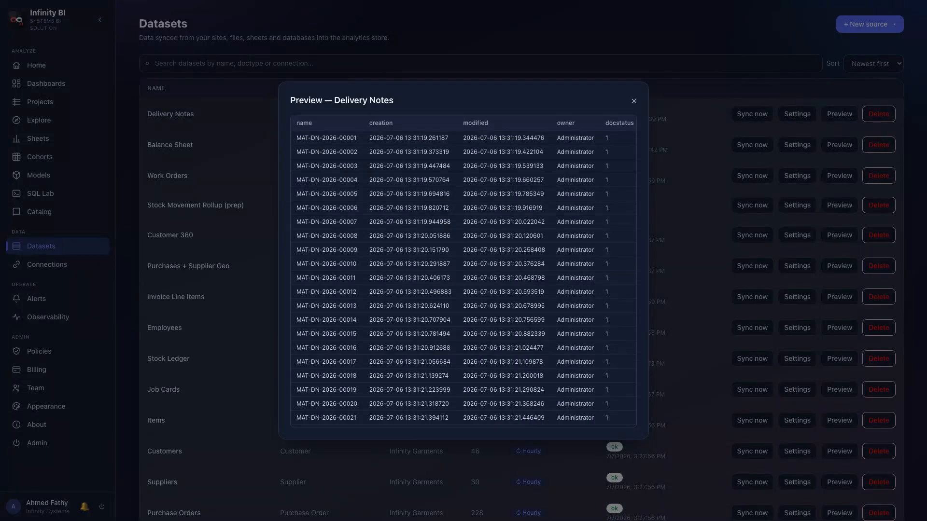
pyautogui.press('Escape')
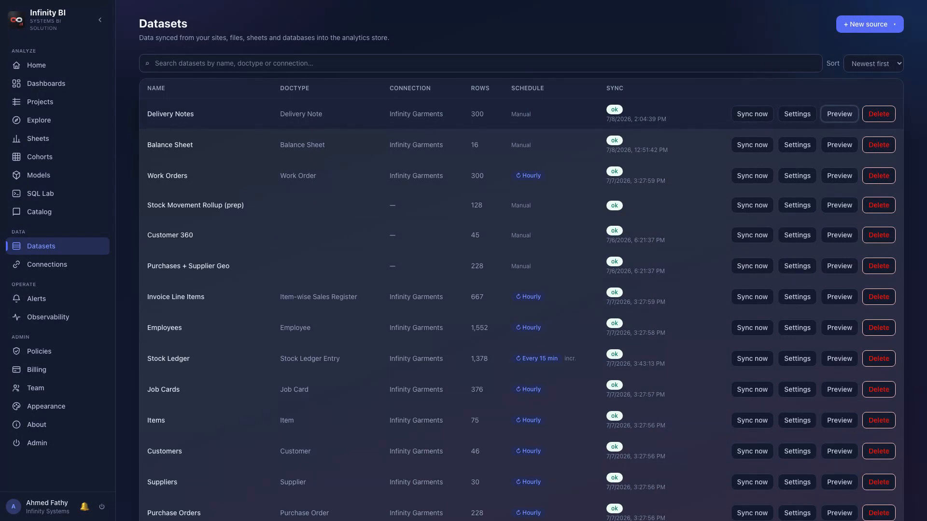
# - Start a query-report dataset from the Balance Sheet report and set its Company filter to Infinity Garments Egypt
pyautogui.click(870, 25)
pyautogui.click(834, 90)
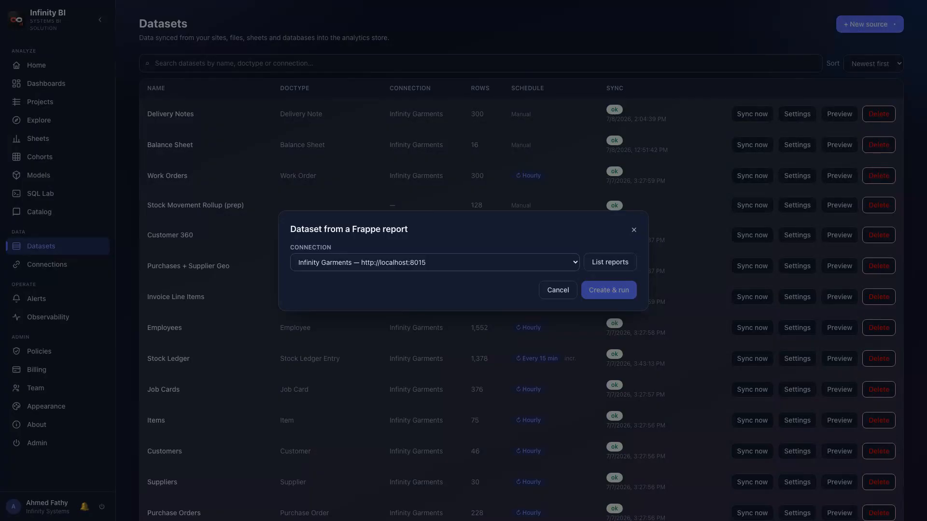
pyautogui.click(613, 262)
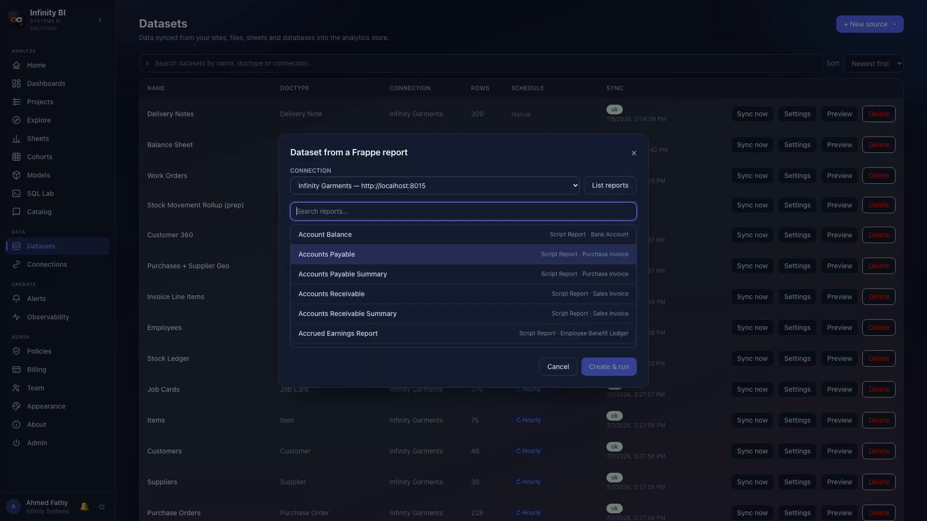
pyautogui.write('Balance Sheet')
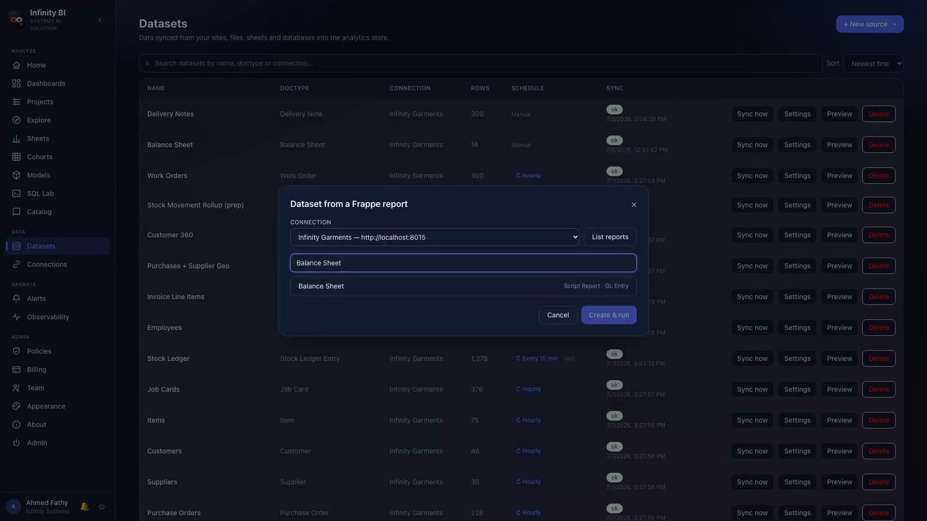
pyautogui.click(464, 286)
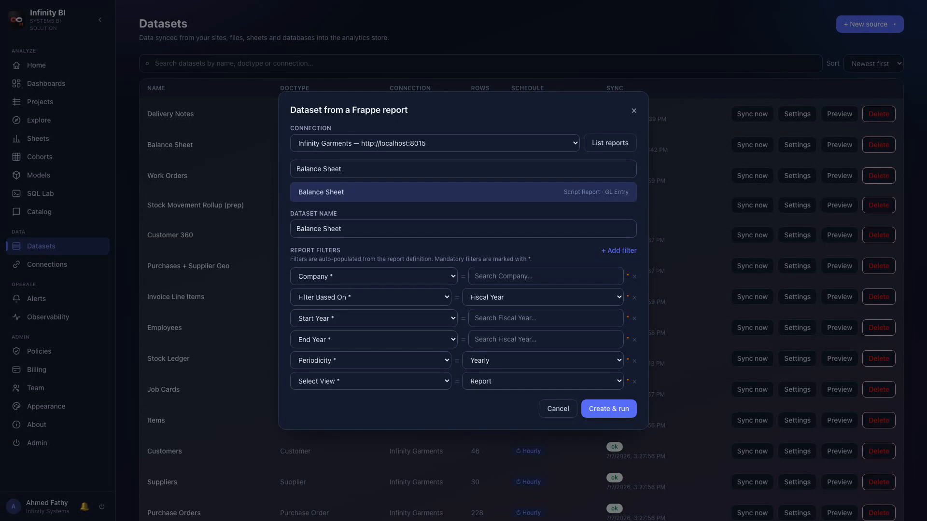
pyautogui.click(545, 276)
pyautogui.write('Infinity Garments Egypt')
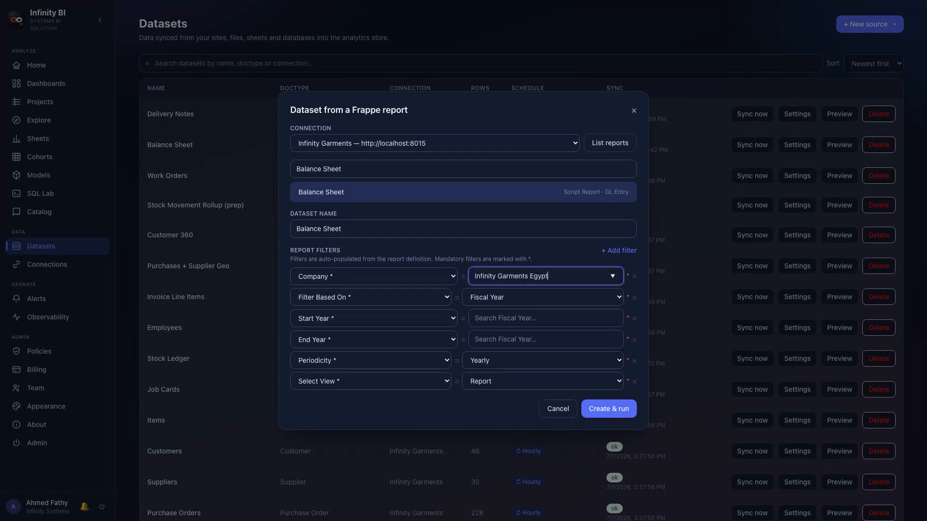
# - Set the Start Year and End Year filters to 2026 and create the dataset named Balance Sheet — Live 2026
pyautogui.click(545, 318)
pyautogui.write('2026')
pyautogui.click(545, 339)
pyautogui.write('2026')
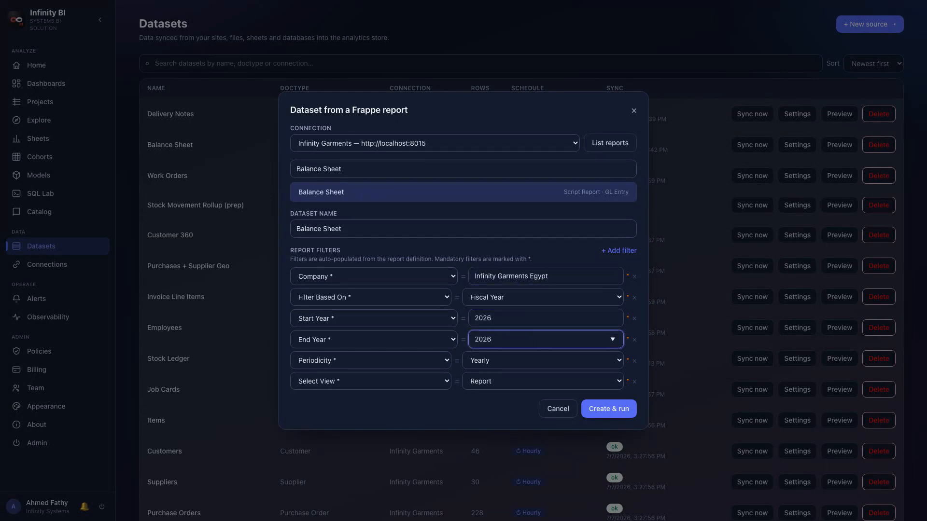
pyautogui.click(463, 229)
pyautogui.write('— Live 2026')
pyautogui.click(609, 408)
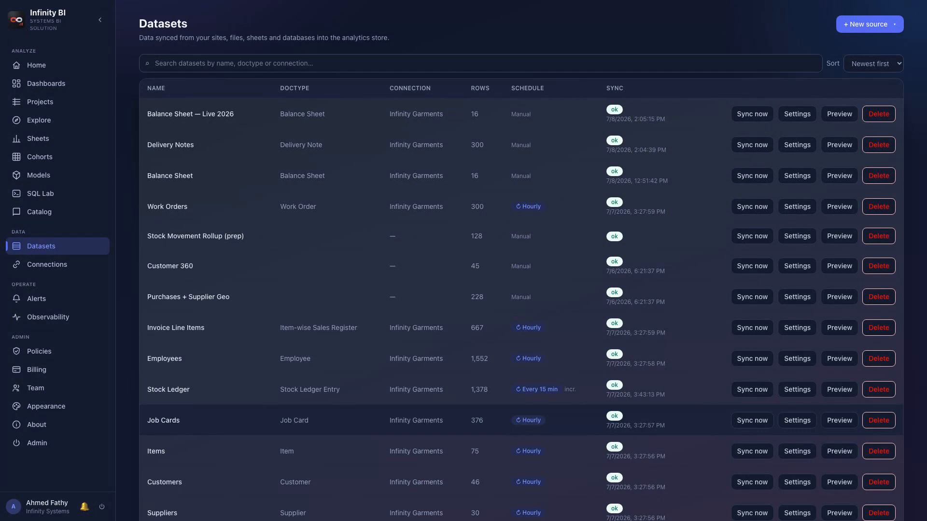
# - Upload regional_pipeline.csv as a CSV dataset named Regional Pipeline
pyautogui.click(870, 24)
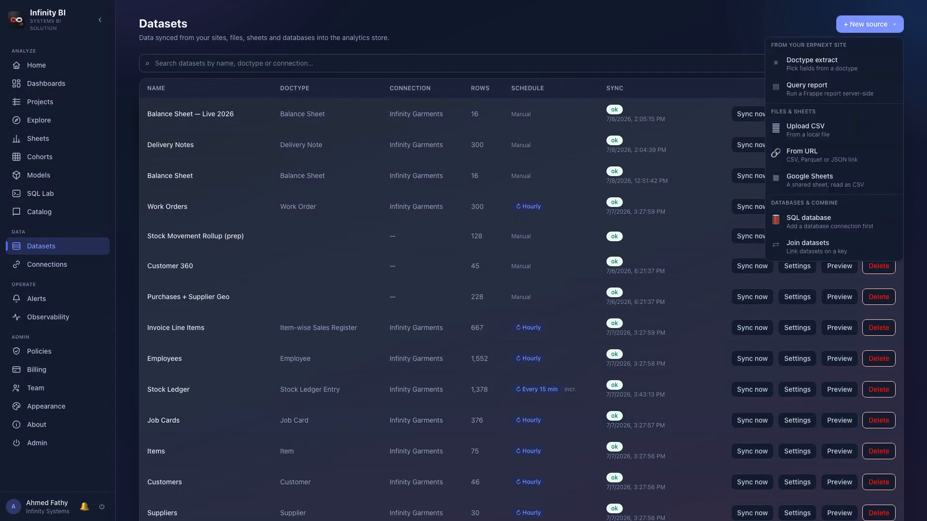
pyautogui.click(805, 130)
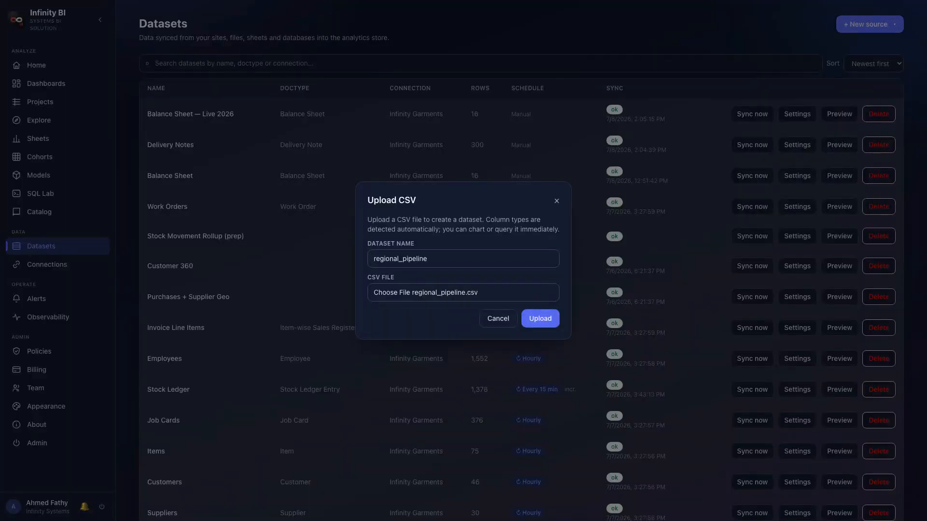
pyautogui.tripleClick(463, 259)
pyautogui.write('Regional Pipeline')
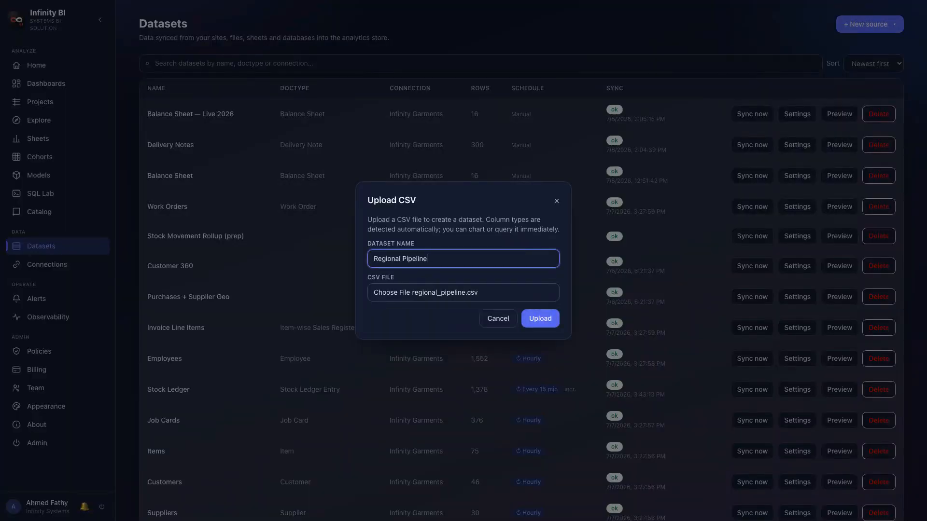
pyautogui.press('Return')
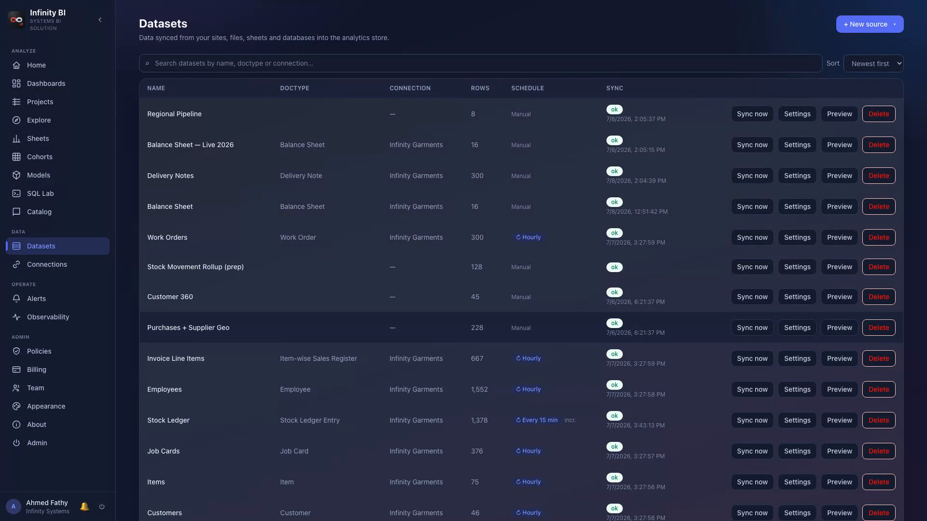
# - Create a URL dataset named US Ag Exports from the pasted 2011_us_ag_exports.csv link
pyautogui.click(869, 24)
pyautogui.click(824, 152)
pyautogui.write('US Ag Exports')
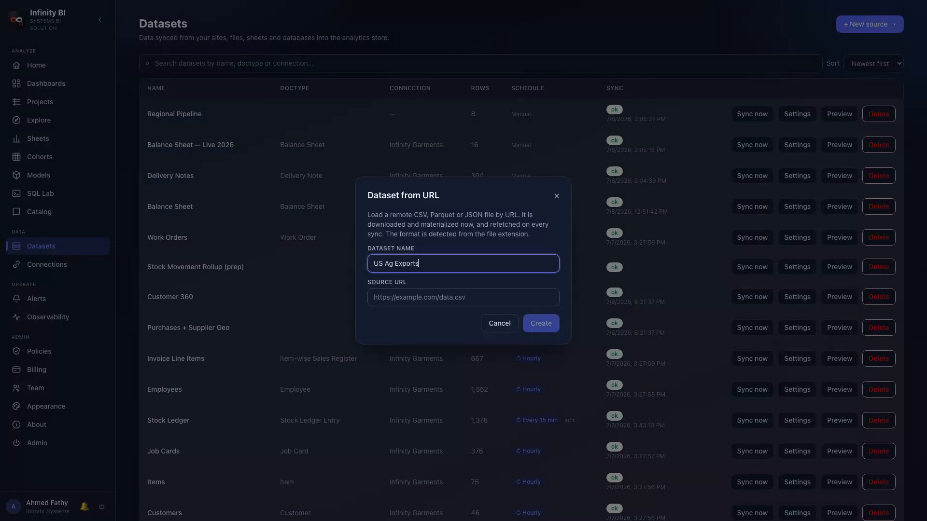
pyautogui.click(463, 297)
pyautogui.write('https://raw.githubusercontent.com/plotly/datasets/master/2011_us_ag_exports.csv')
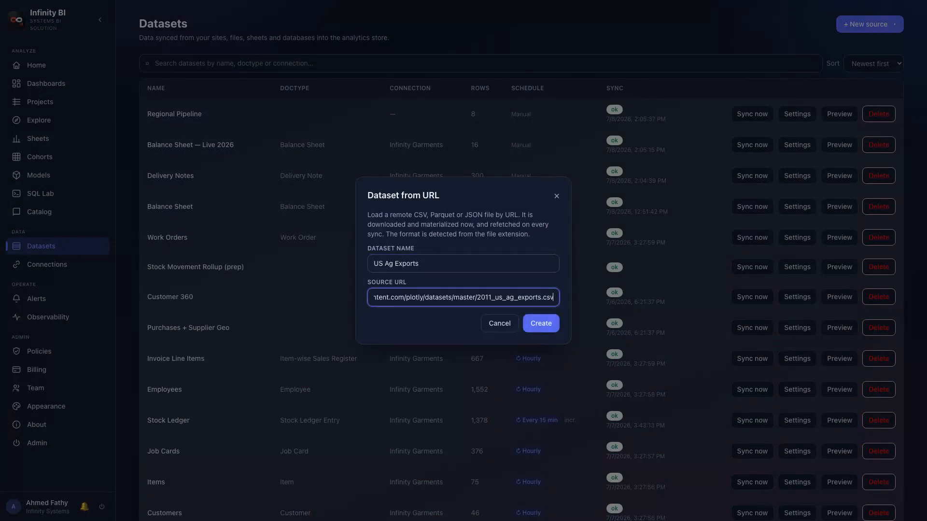
pyautogui.click(541, 324)
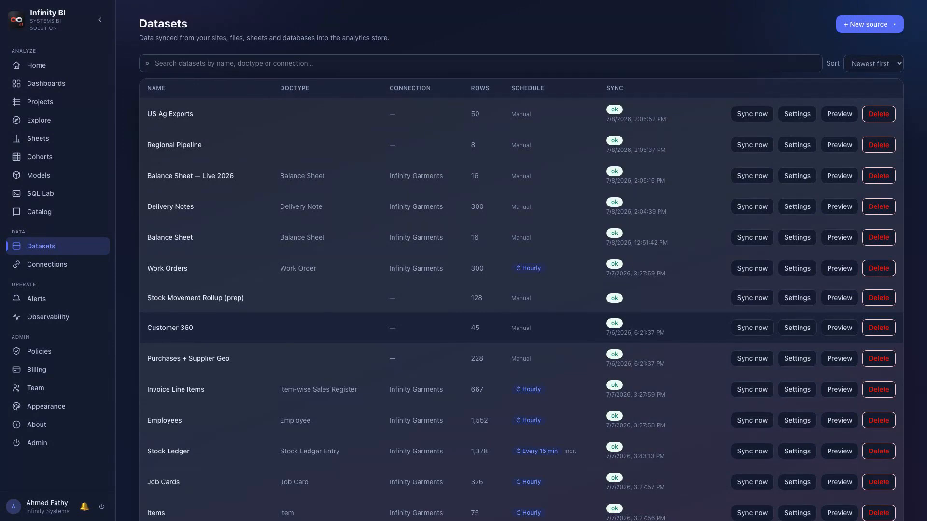
pyautogui.click(870, 24)
pyautogui.click(810, 179)
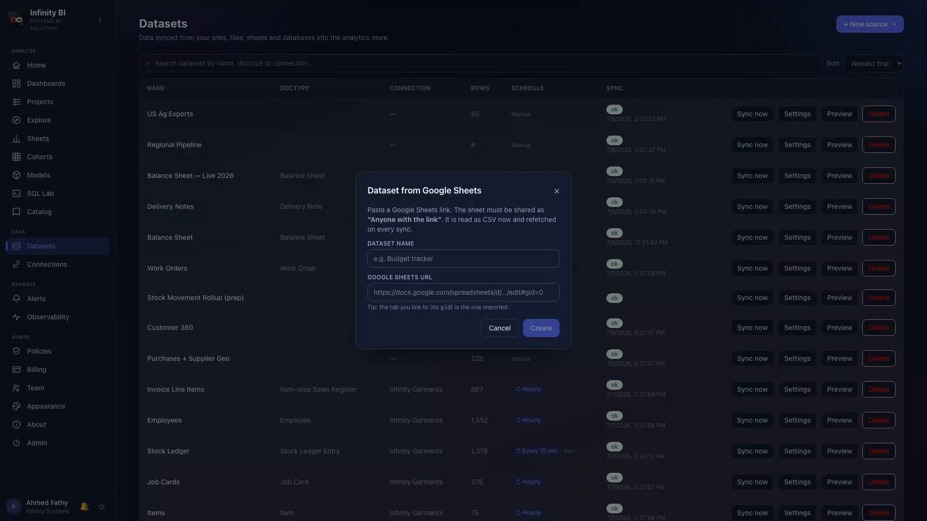
pyautogui.write('Budget Tracker')
pyautogui.press('Tab')
pyautogui.write('https://docs.google.com/spreadsheets/d/1a2B3cD4eF5gH6iJ7kL/edit#gid=0')
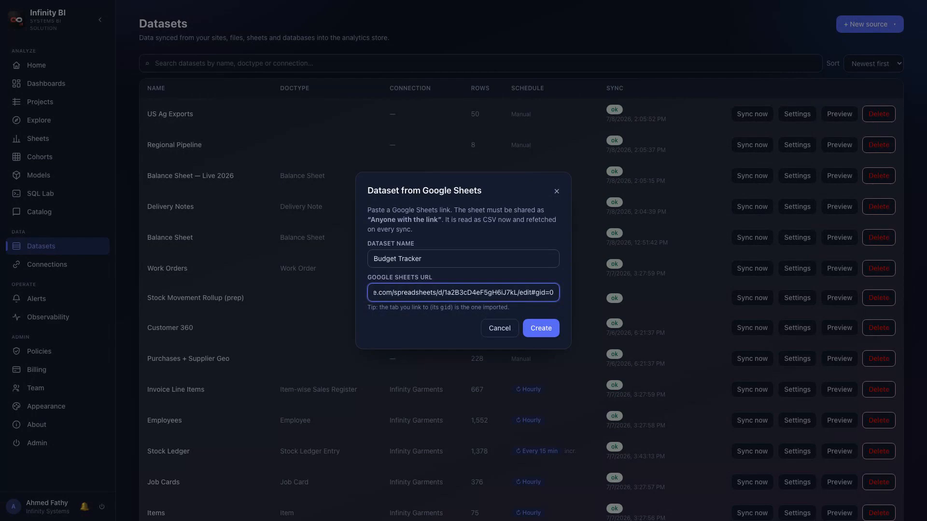
pyautogui.click(499, 328)
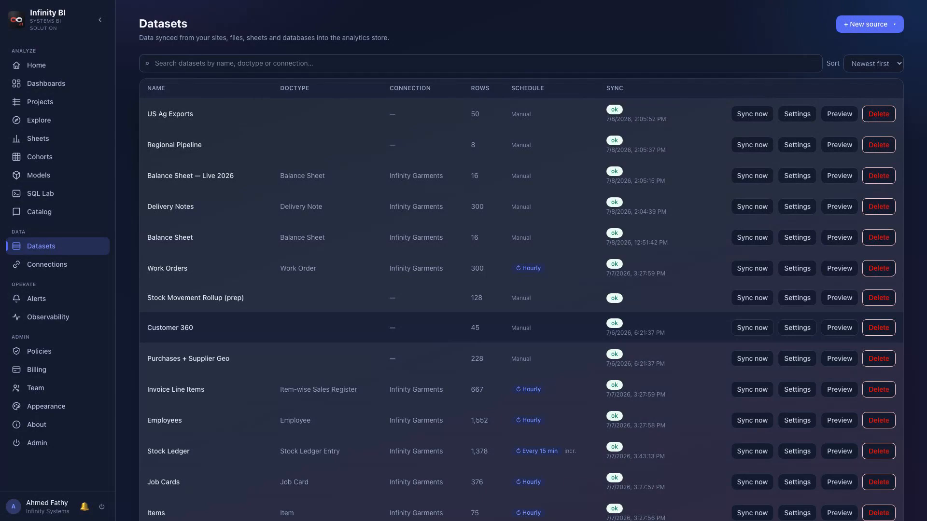
pyautogui.click(870, 24)
pyautogui.click(835, 221)
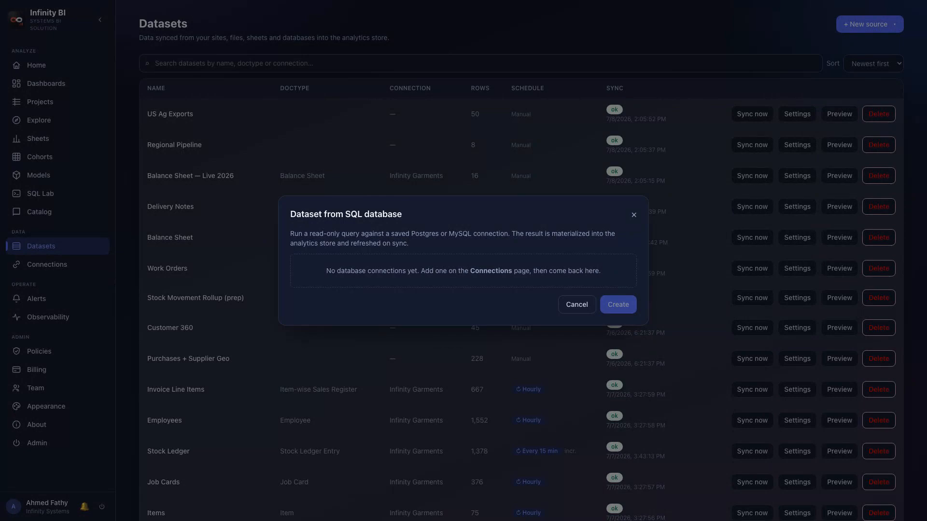
pyautogui.click(577, 305)
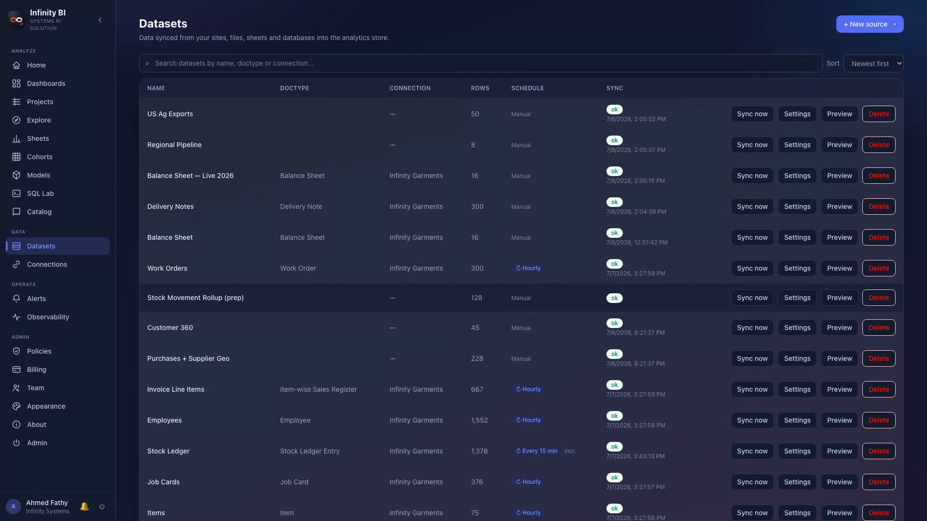
# - Create a joined dataset named Invoices + Customer that left-joins Customers onto Sales Invoices
pyautogui.click(868, 24)
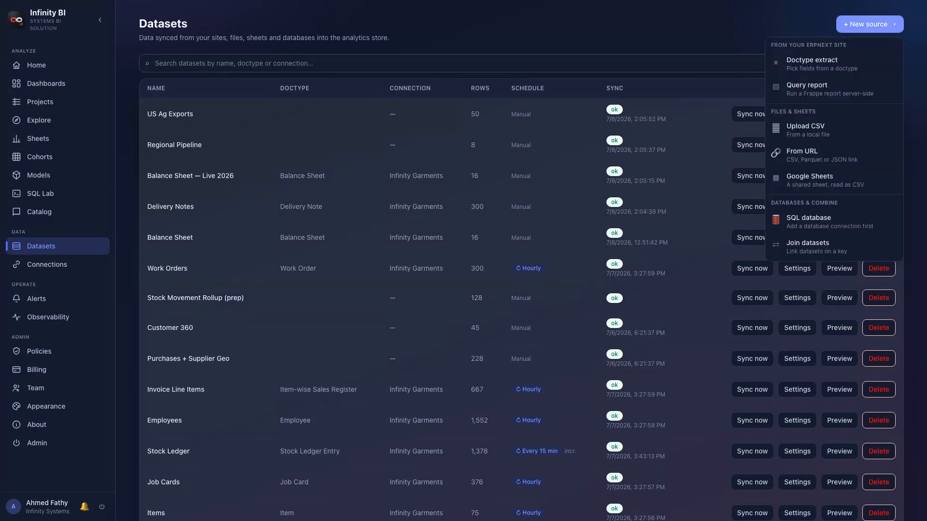
pyautogui.click(808, 243)
pyautogui.write('Invoices + Customer')
pyautogui.click(621, 276)
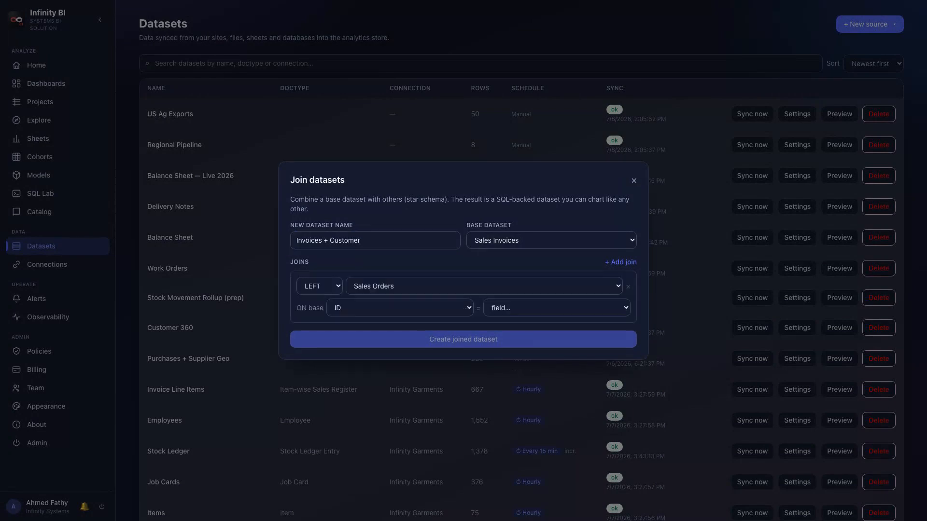
pyautogui.press('Down')
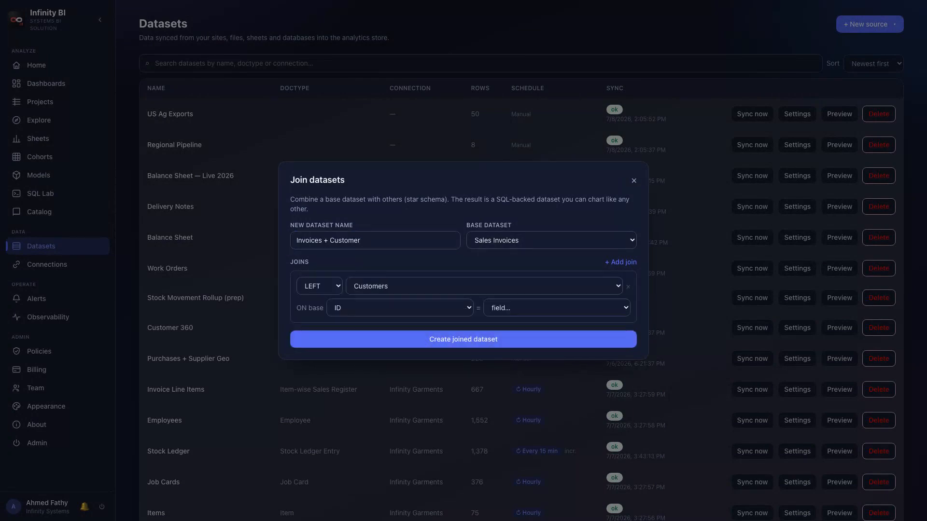
pyautogui.press('Down')
pyautogui.press('Return')
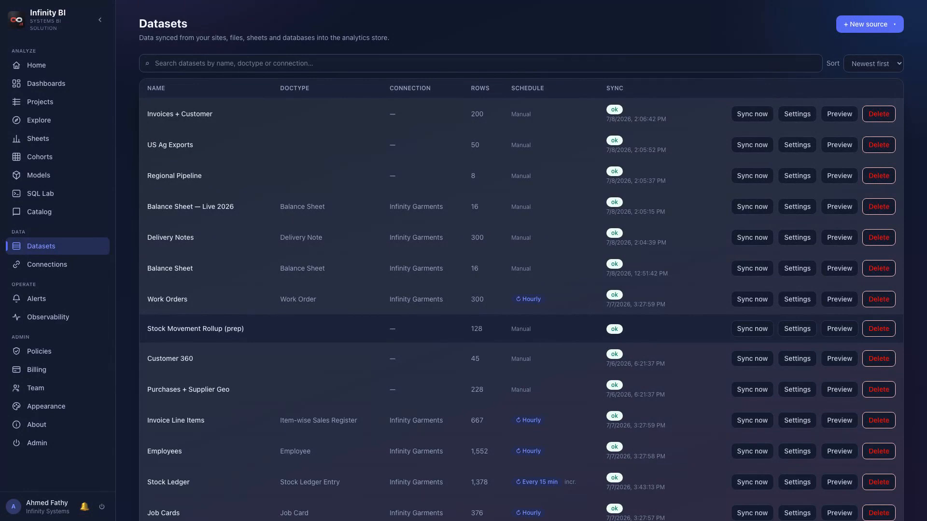
# - Preview the US Ag Exports dataset's rows
pyautogui.click(840, 145)
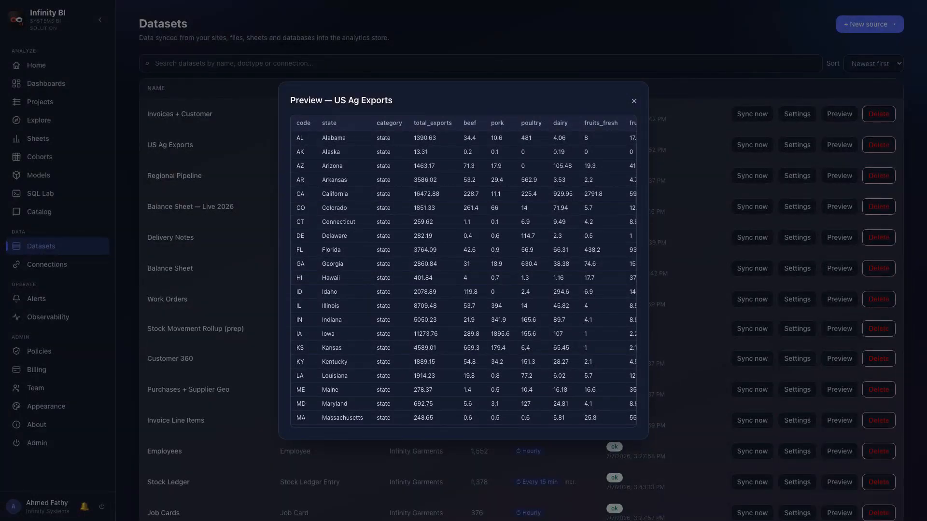
pyautogui.press('Escape')
# - Open the Sales Invoices dataset's settings and review its Schedule, Filters, Calculated, Metrics, Security, Rollups and History tabs
pyautogui.scroll(-4, 521, 290)
pyautogui.click(797, 490)
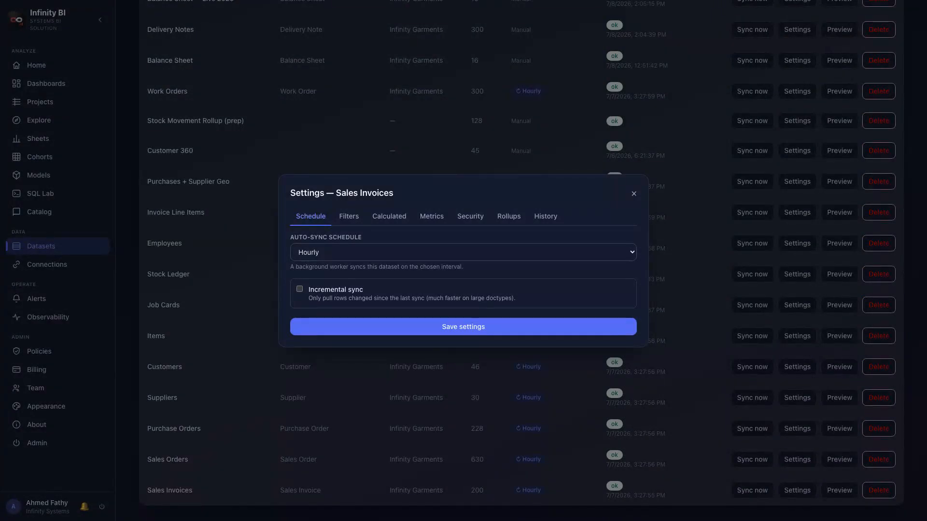
pyautogui.click(348, 217)
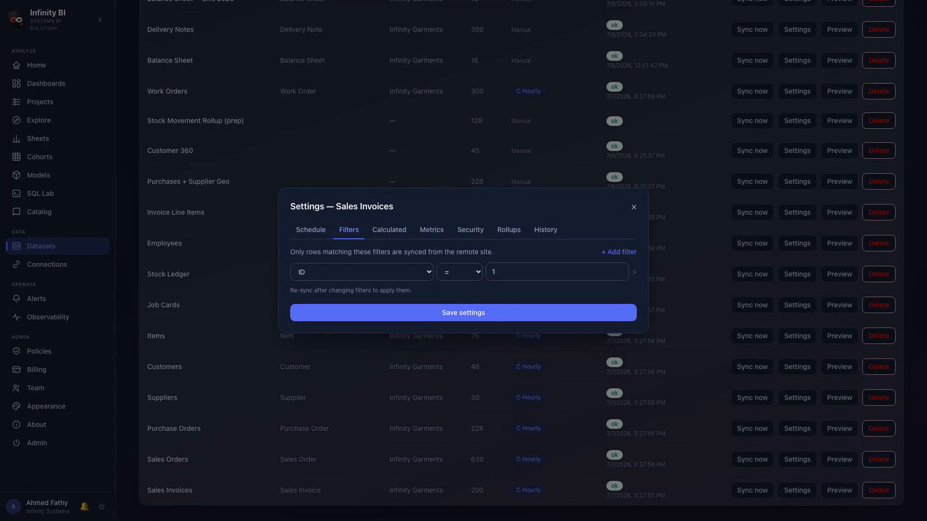
pyautogui.click(389, 230)
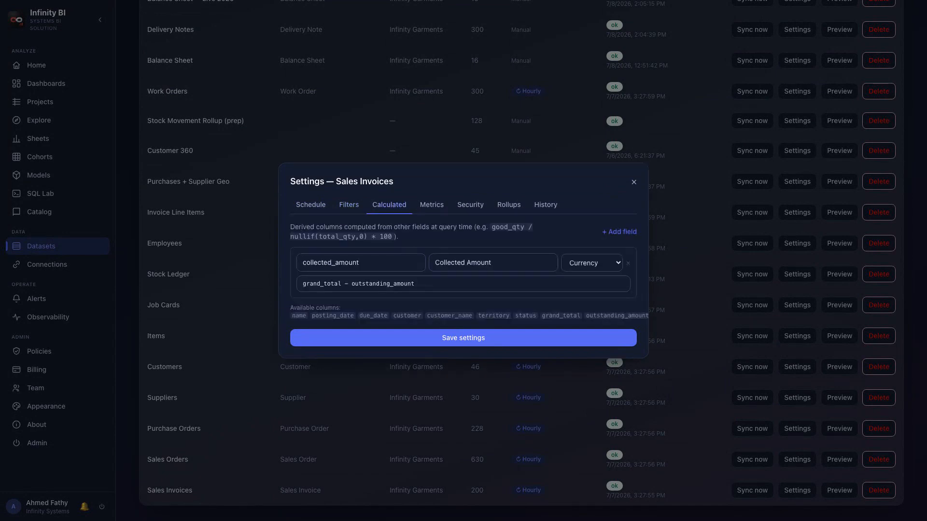
pyautogui.click(432, 205)
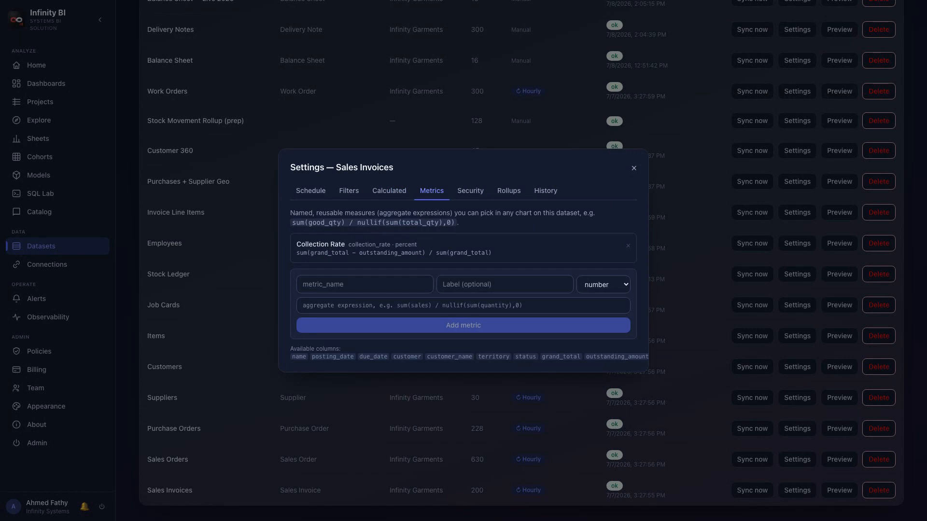
pyautogui.click(470, 190)
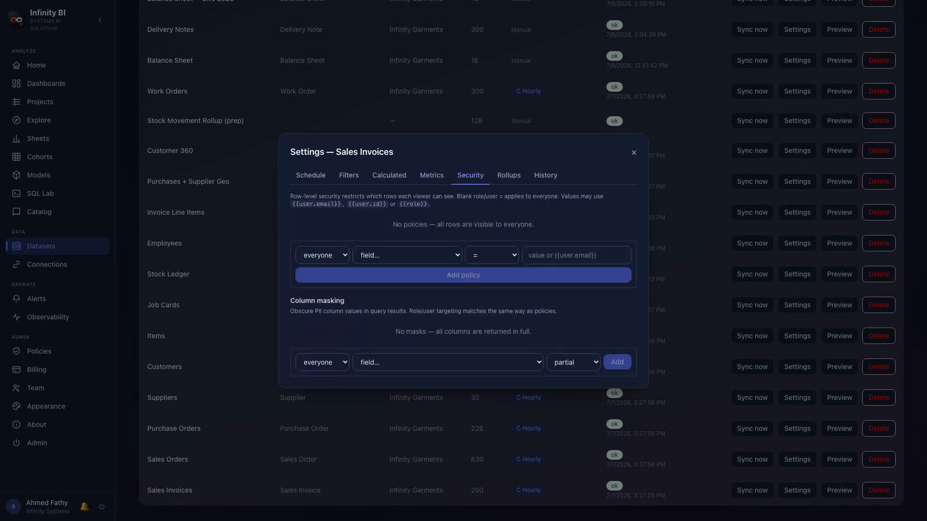
pyautogui.click(509, 175)
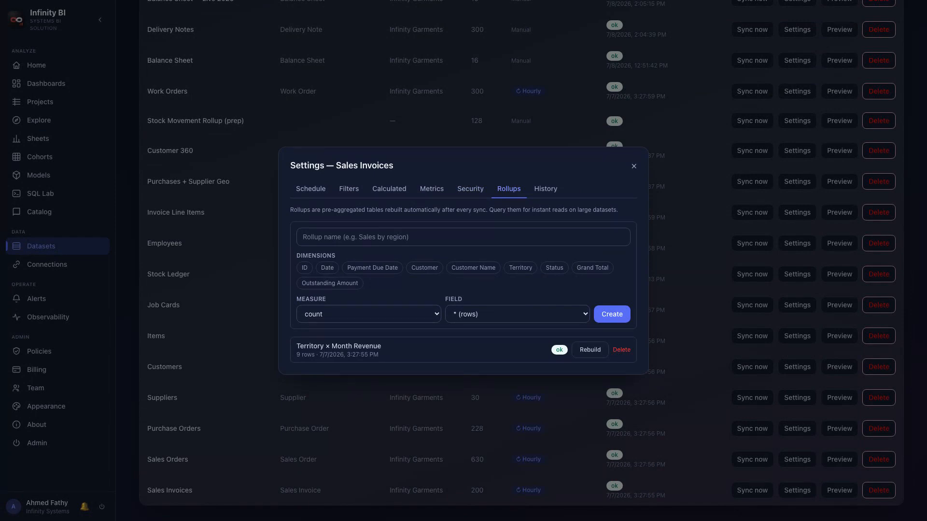
pyautogui.click(546, 189)
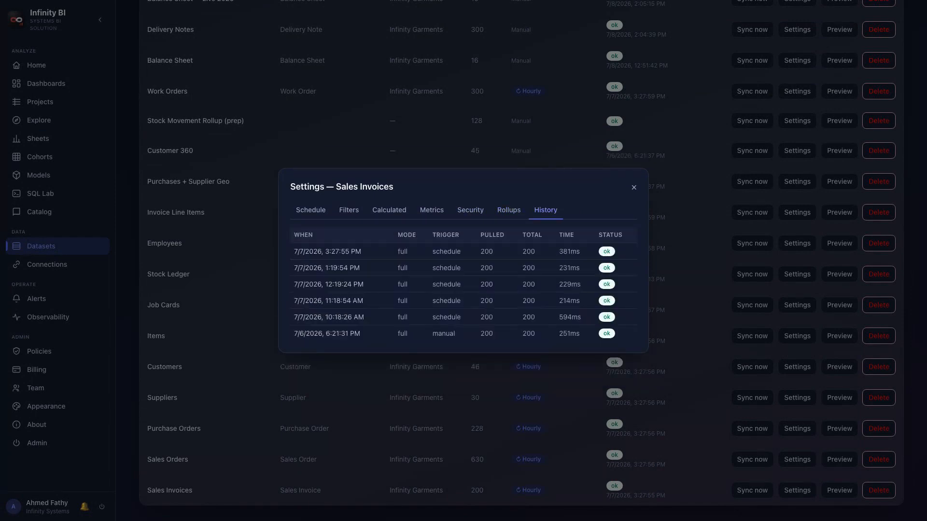